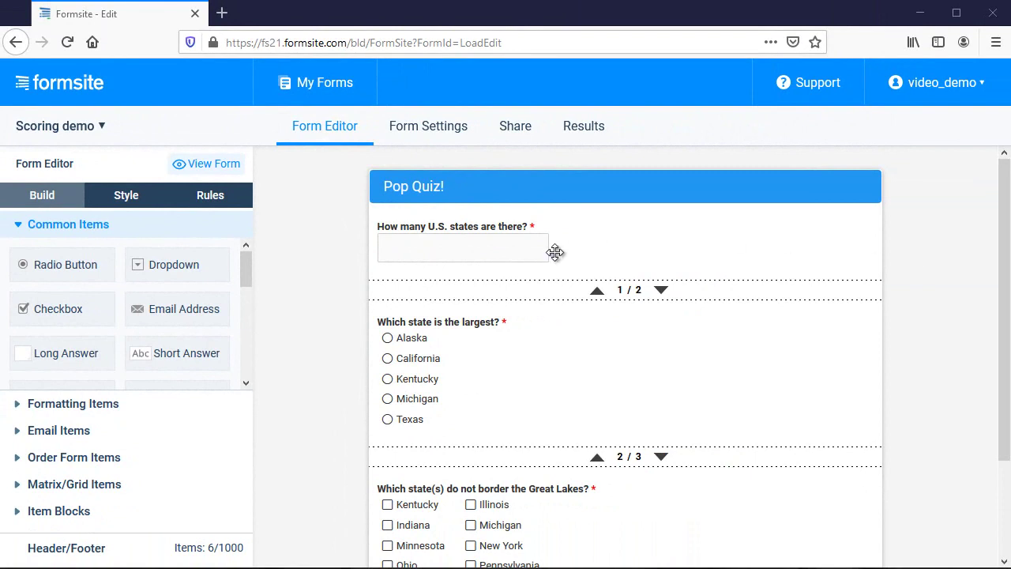
Score the states question as an entire item: 10 points, correct response 50, scoring enabled
{"action": "mouse_move", "coordinate": [429, 280]}
{"action": "left_click", "coordinate": [398, 284]}
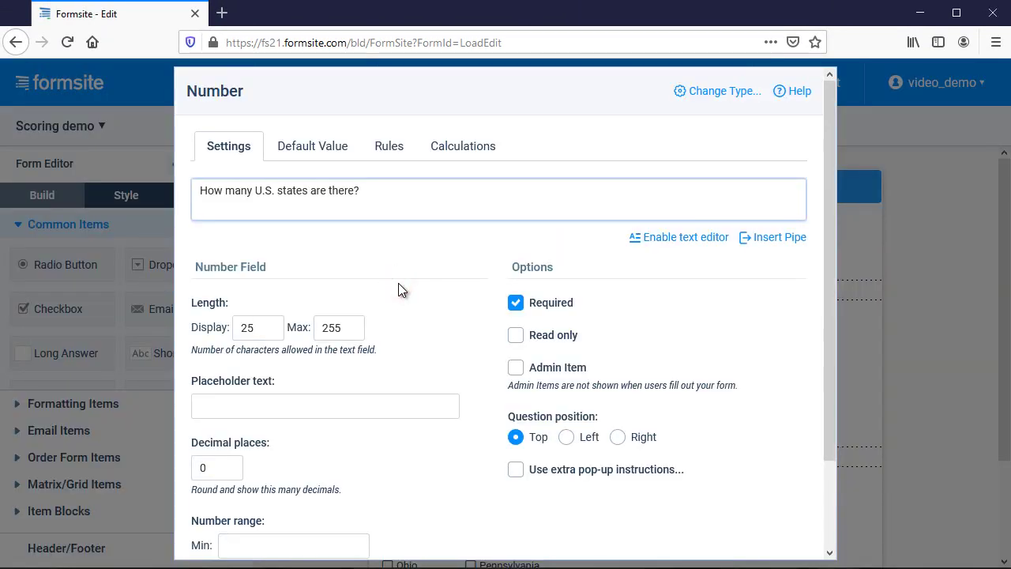
{"action": "left_click", "coordinate": [474, 147]}
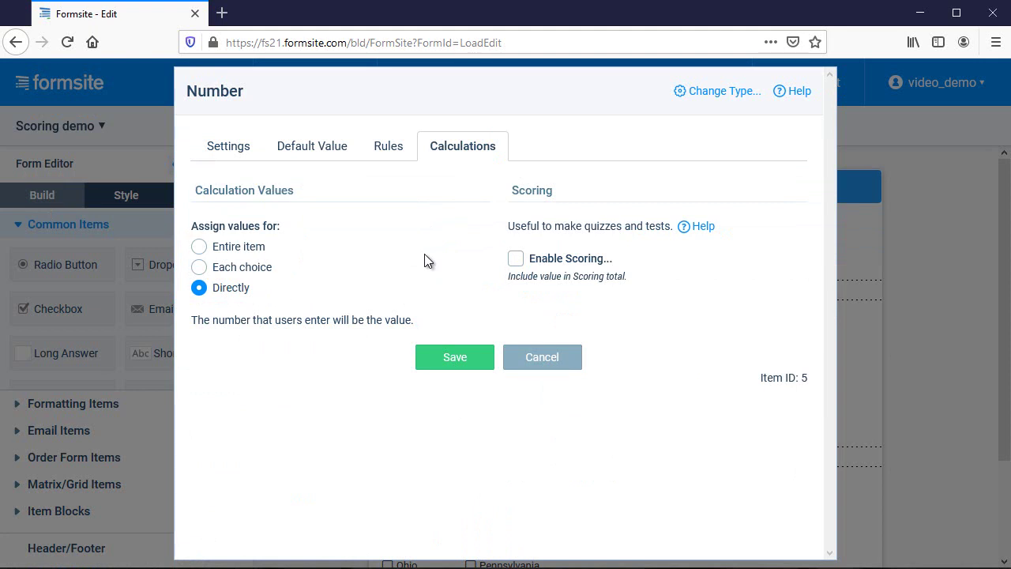
{"action": "left_click", "coordinate": [258, 249]}
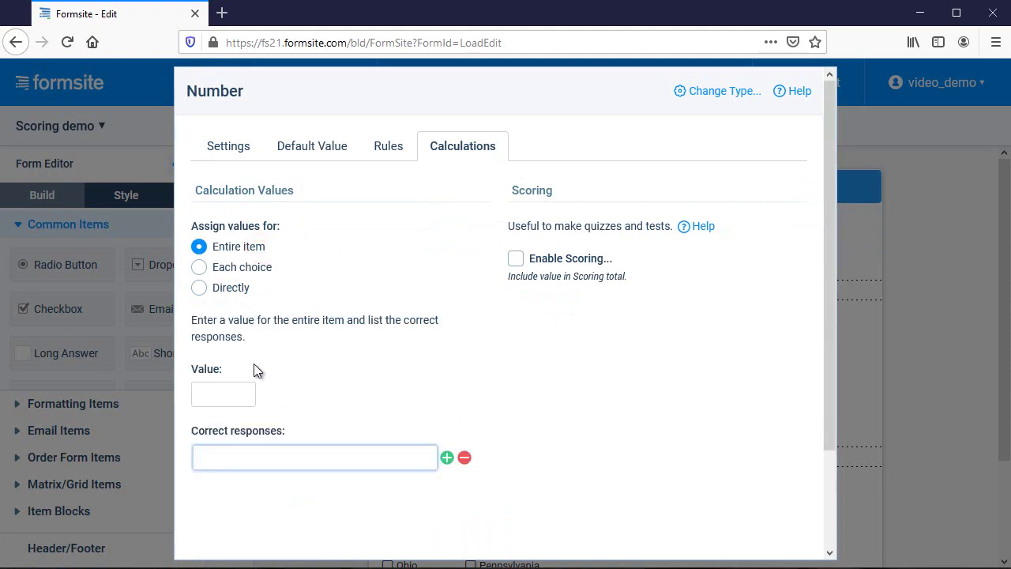
{"action": "left_click", "coordinate": [239, 393]}
{"action": "type", "text": "10"}
{"action": "left_click", "coordinate": [249, 457]}
{"action": "type", "text": "50"}
{"action": "left_click", "coordinate": [515, 259]}
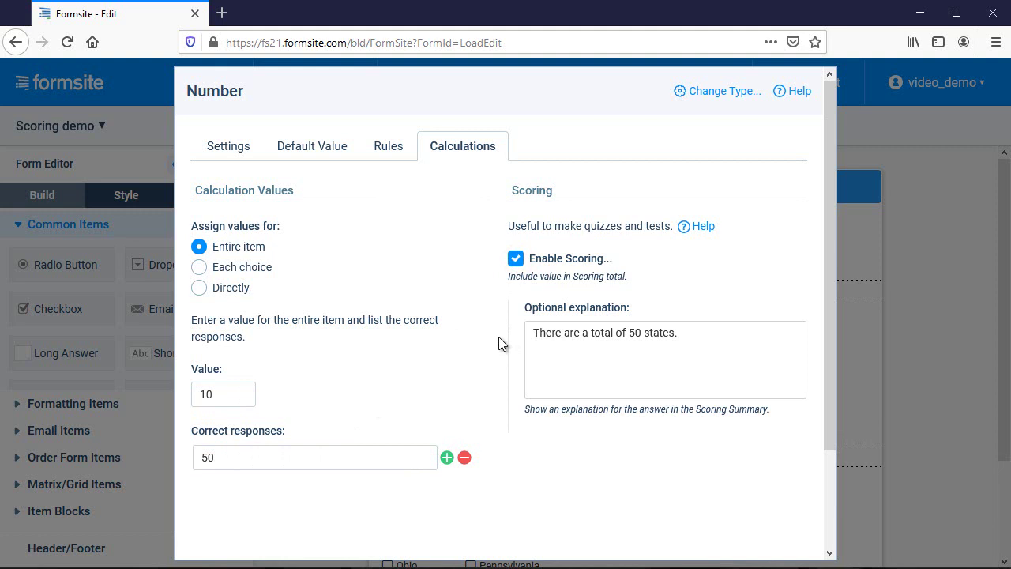
{"action": "scroll", "coordinate": [498, 336], "scroll_direction": "down", "scroll_amount": 3}
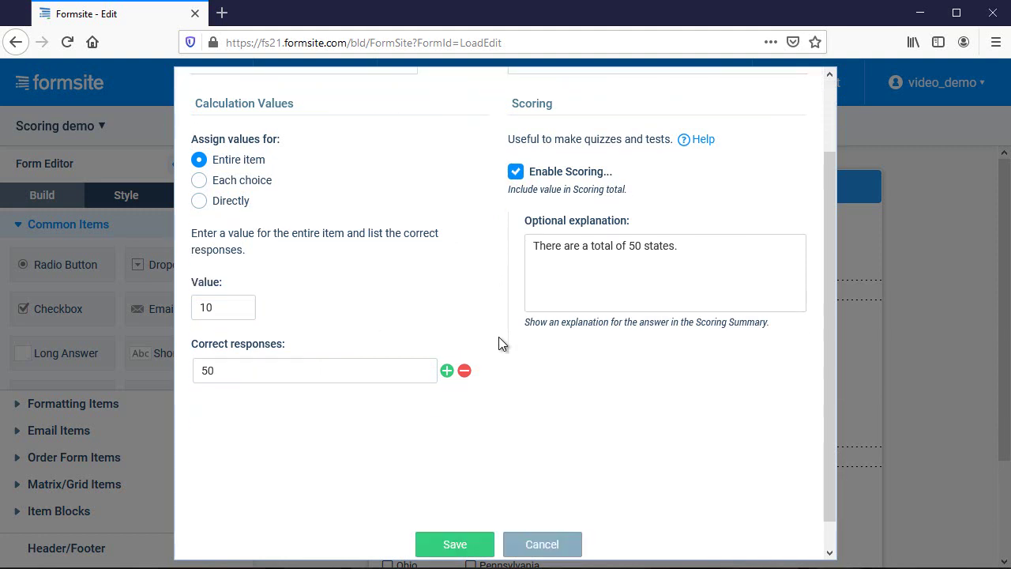
{"action": "left_click", "coordinate": [466, 520]}
Save the largest-state question's scoring of 10 points with Alaska as the correct answer
{"action": "mouse_move", "coordinate": [429, 401]}
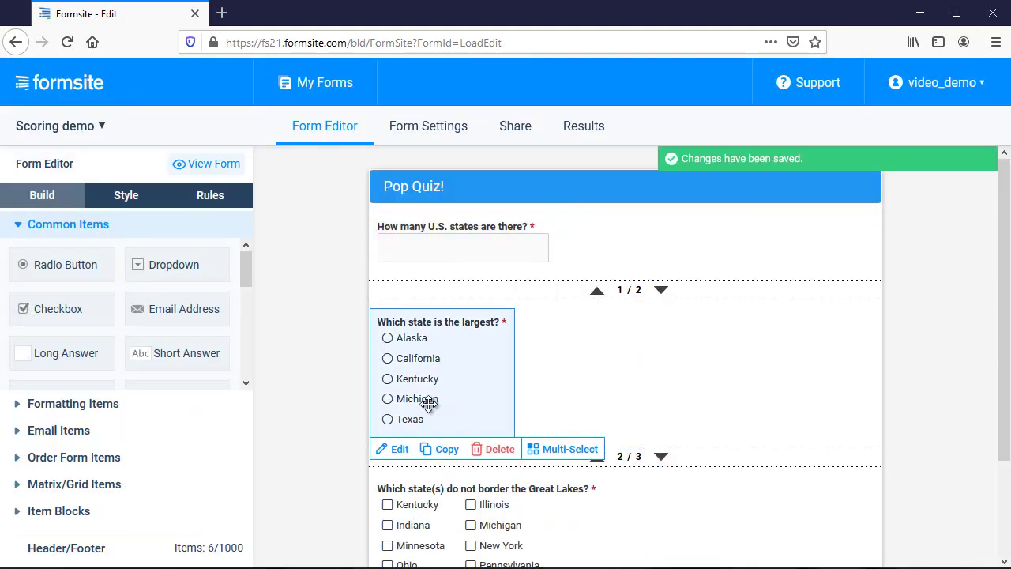
{"action": "left_click", "coordinate": [404, 448]}
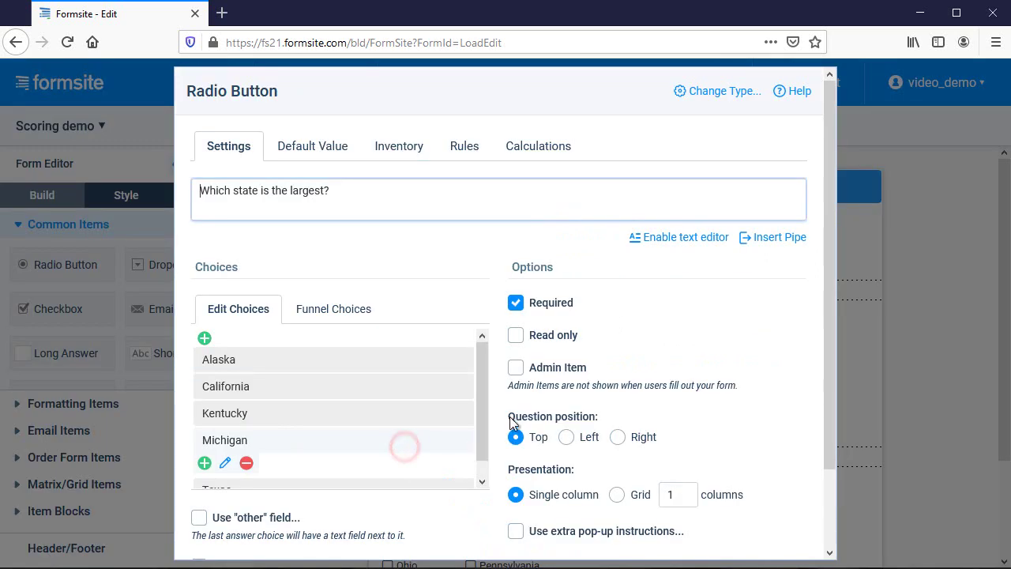
{"action": "left_click", "coordinate": [531, 149]}
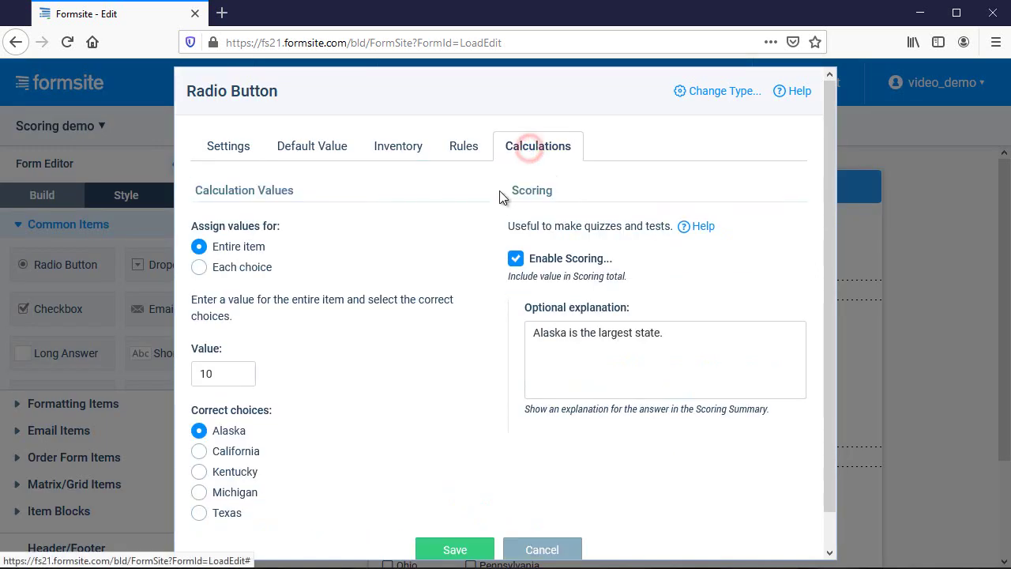
{"action": "scroll", "coordinate": [464, 236], "scroll_direction": "down", "scroll_amount": 1}
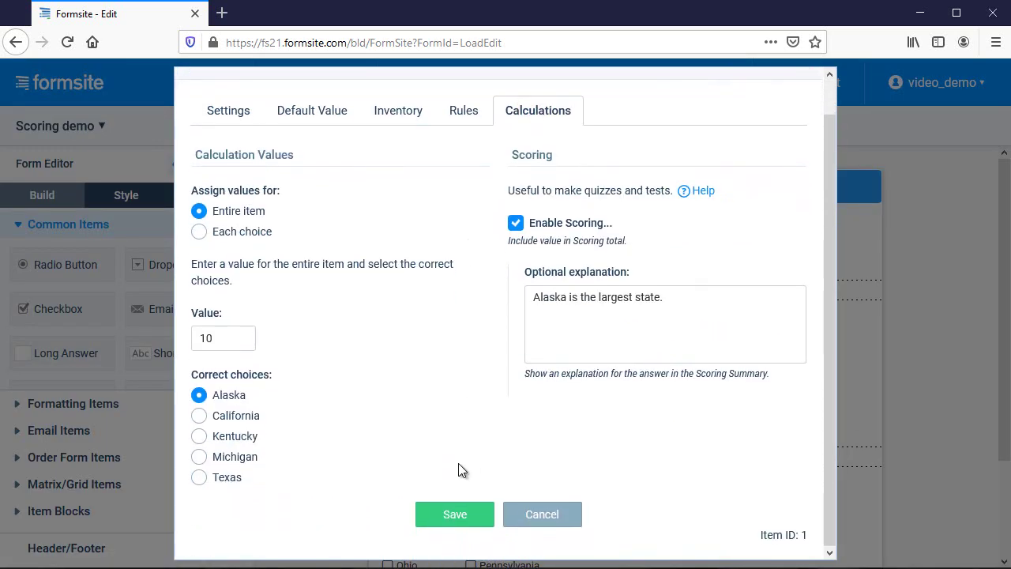
{"action": "left_click", "coordinate": [452, 515]}
Save the Great Lakes question's 10-point scoring with Kentucky and West Virginia correct
{"action": "scroll", "coordinate": [452, 508], "scroll_direction": "down", "scroll_amount": 2}
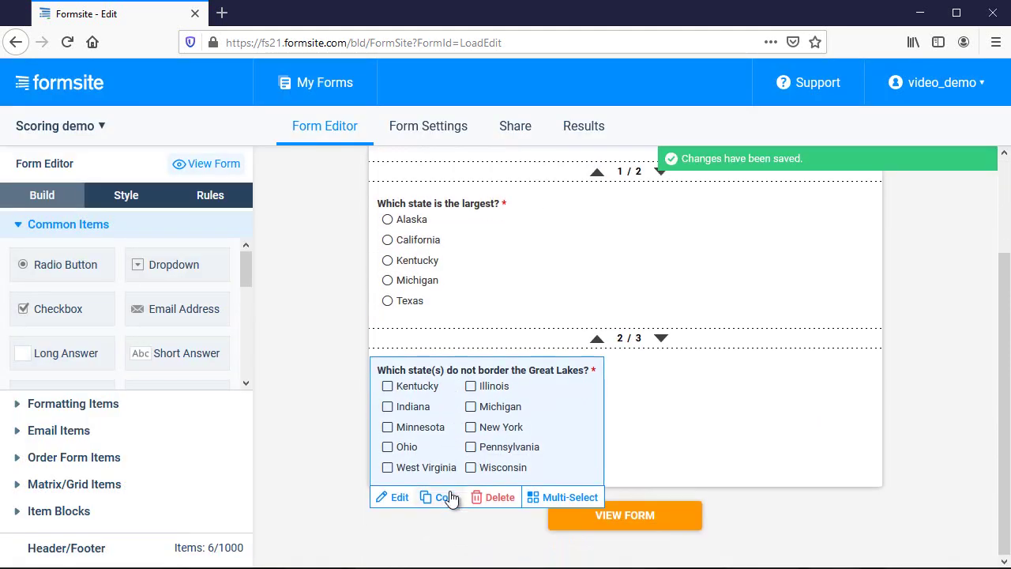
{"action": "left_click", "coordinate": [401, 499]}
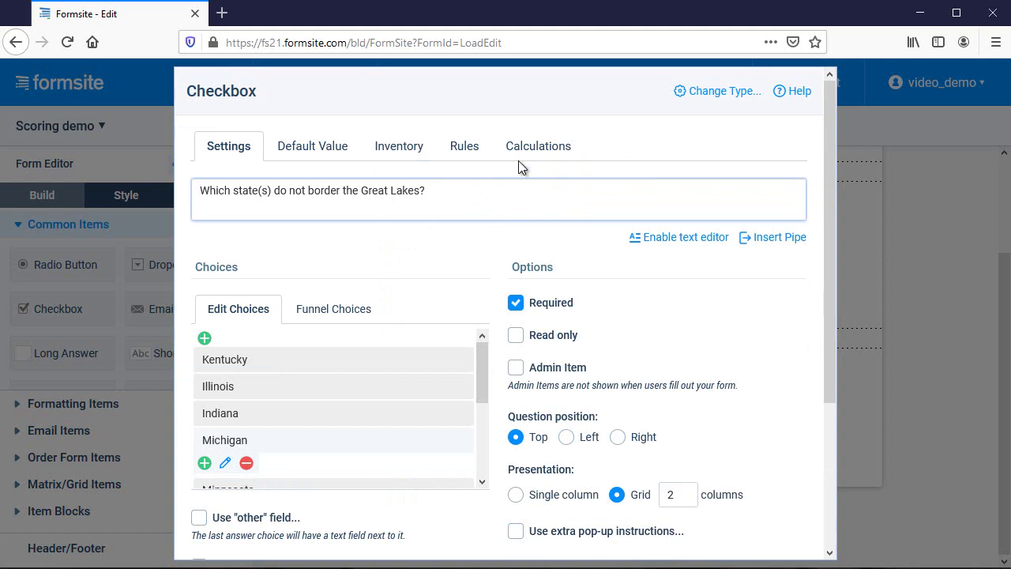
{"action": "left_click", "coordinate": [530, 149]}
{"action": "scroll", "coordinate": [492, 316], "scroll_direction": "down", "scroll_amount": 2}
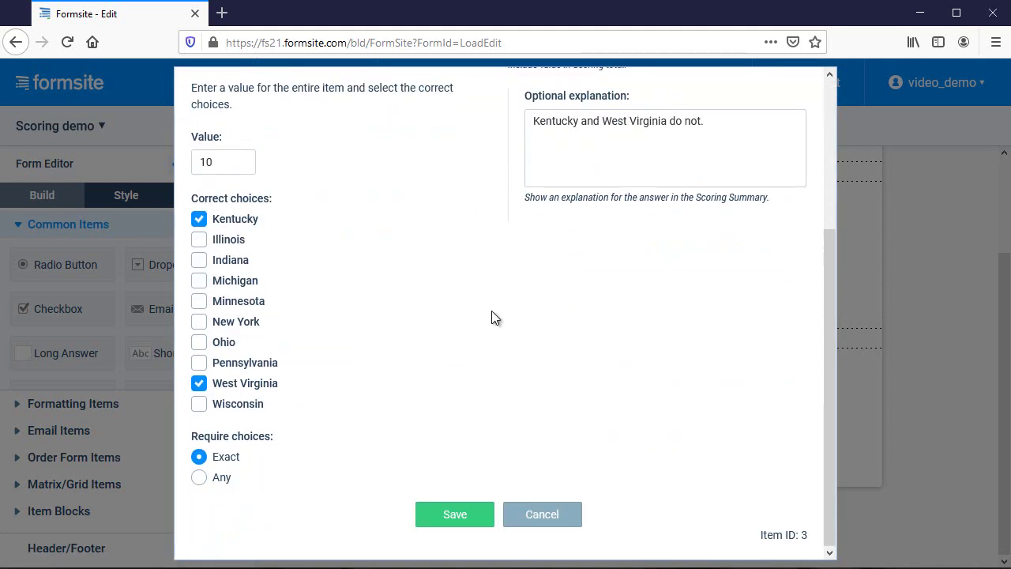
{"action": "scroll", "coordinate": [492, 310], "scroll_direction": "up", "scroll_amount": 2}
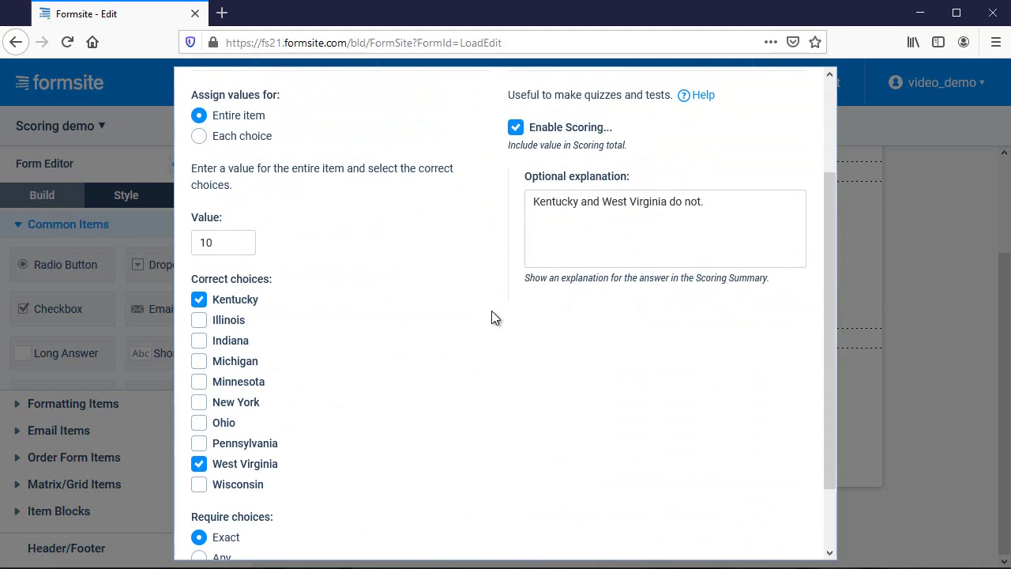
{"action": "scroll", "coordinate": [492, 317], "scroll_direction": "down", "scroll_amount": 2}
{"action": "left_click", "coordinate": [470, 524]}
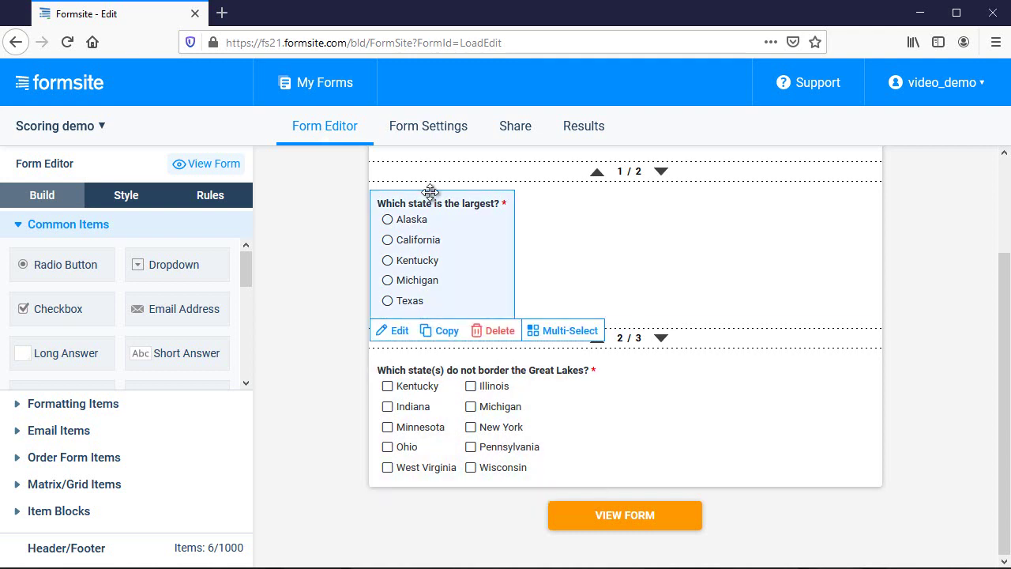
Add a success page 'Score' with heading title 'Your Score' and Scoring Summary set to Show
{"action": "left_click", "coordinate": [429, 139]}
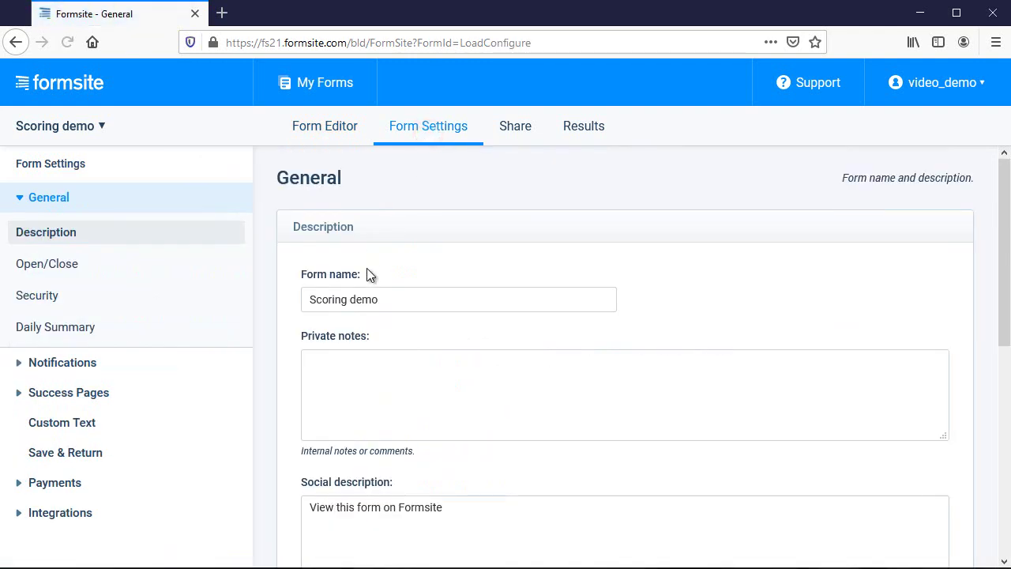
{"action": "left_click", "coordinate": [204, 402]}
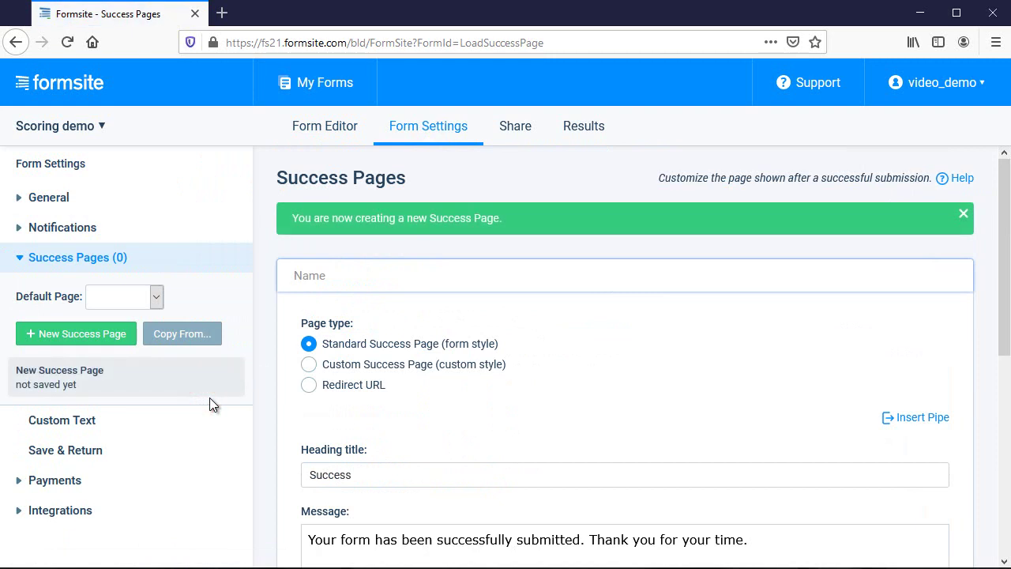
{"action": "left_click", "coordinate": [325, 277]}
{"action": "type", "text": "Score"}
{"action": "scroll", "coordinate": [490, 403], "scroll_direction": "down", "scroll_amount": 3}
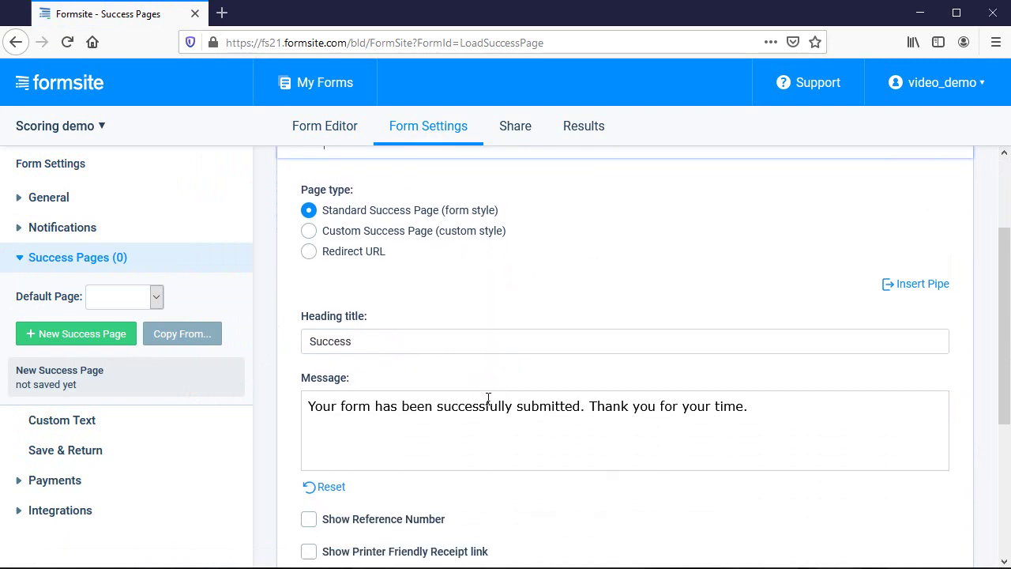
{"action": "double_click", "coordinate": [372, 314]}
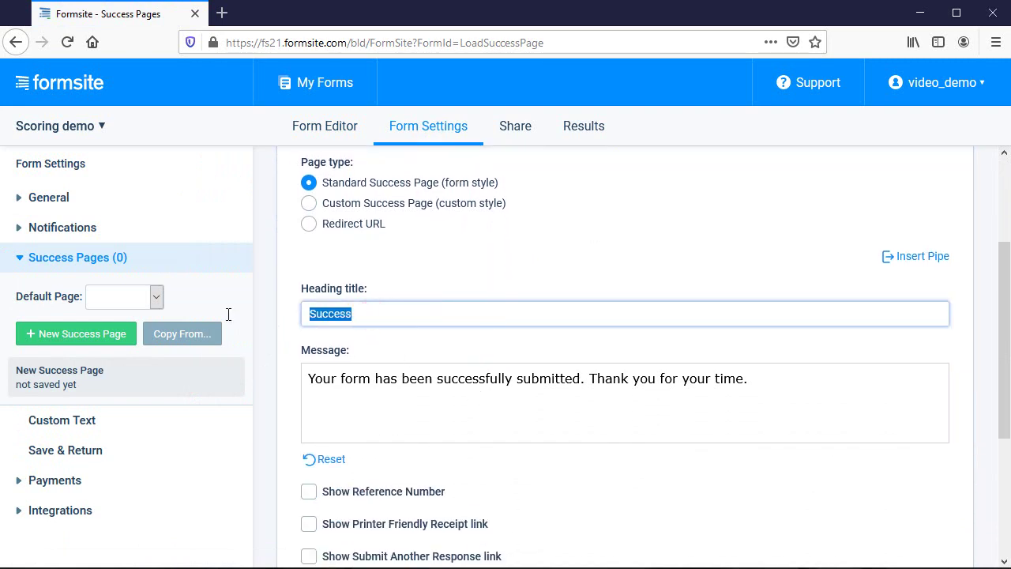
{"action": "type", "text": "Your Score"}
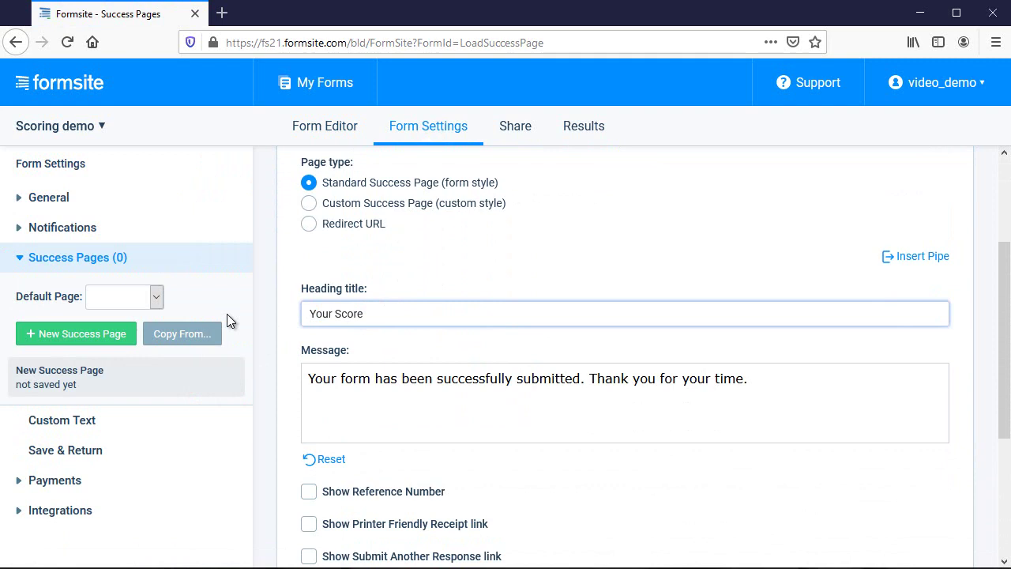
{"action": "scroll", "coordinate": [602, 429], "scroll_direction": "down", "scroll_amount": 3}
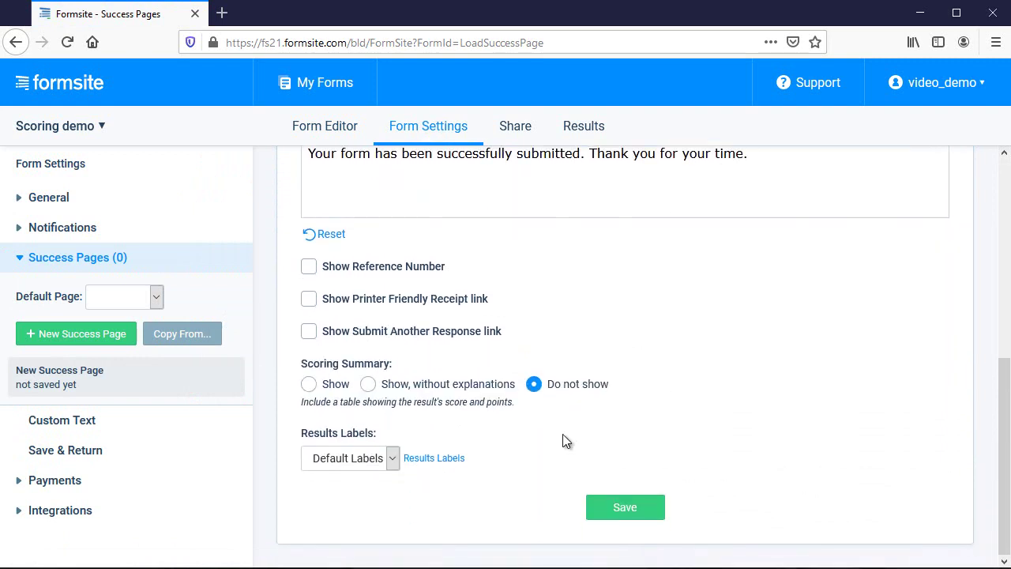
{"action": "left_click", "coordinate": [344, 387]}
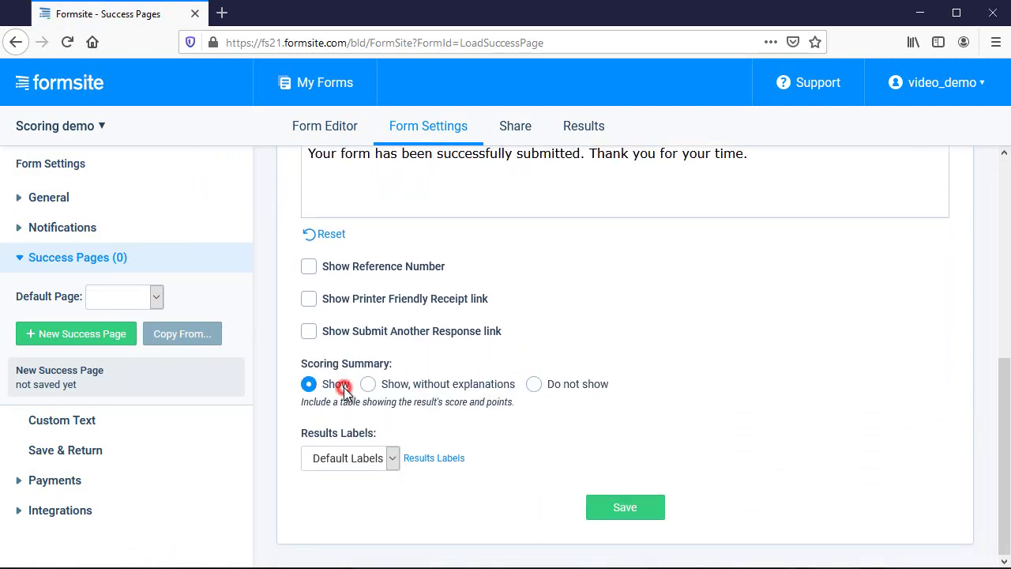
{"action": "left_click", "coordinate": [634, 512]}
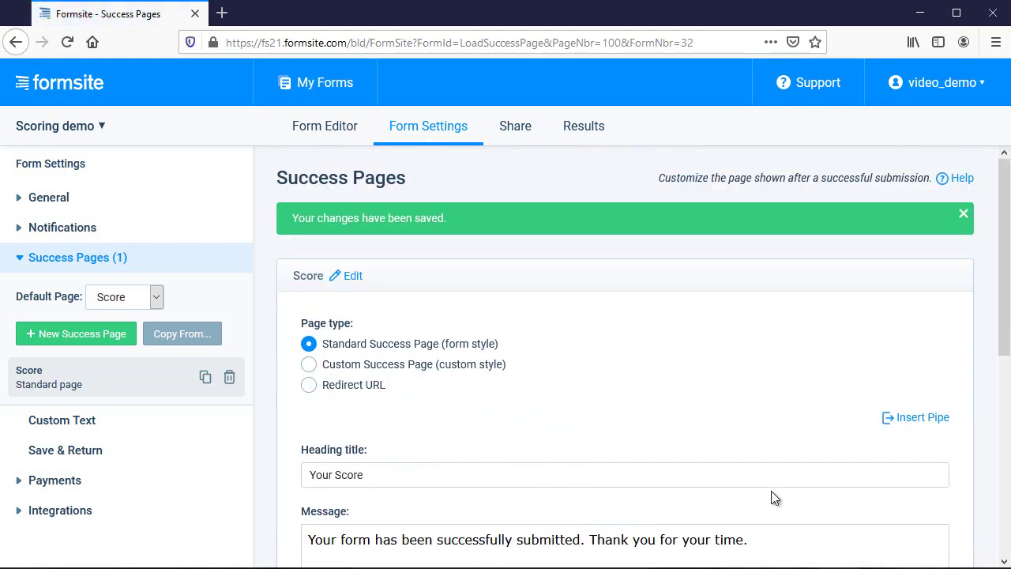
Open the live quiz from Share Links, answer 50 states, and advance to the final page
{"action": "left_click", "coordinate": [498, 134]}
{"action": "left_click", "coordinate": [378, 353]}
{"action": "left_click", "coordinate": [354, 150]}
{"action": "type", "text": "50"}
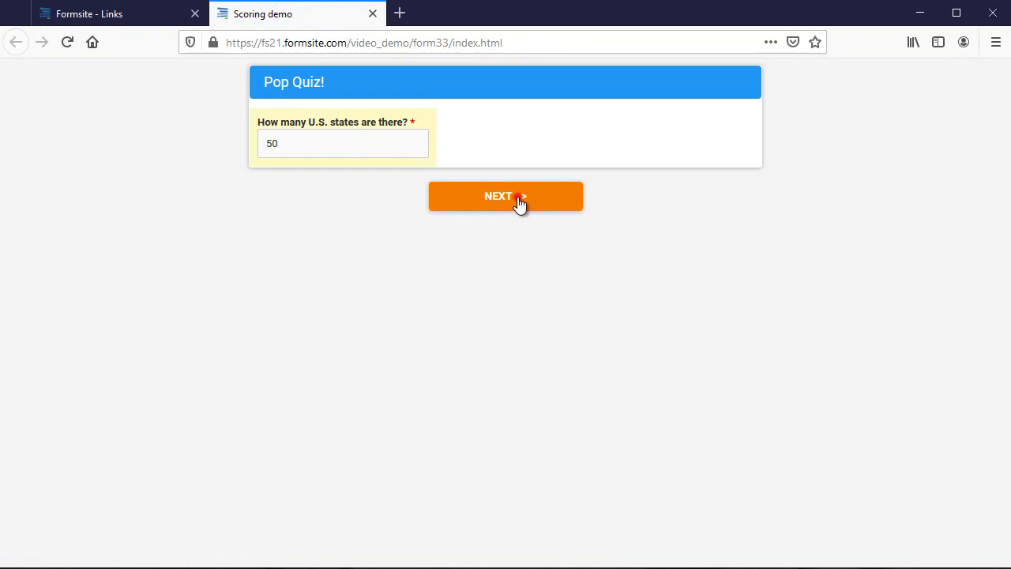
{"action": "left_click", "coordinate": [518, 199]}
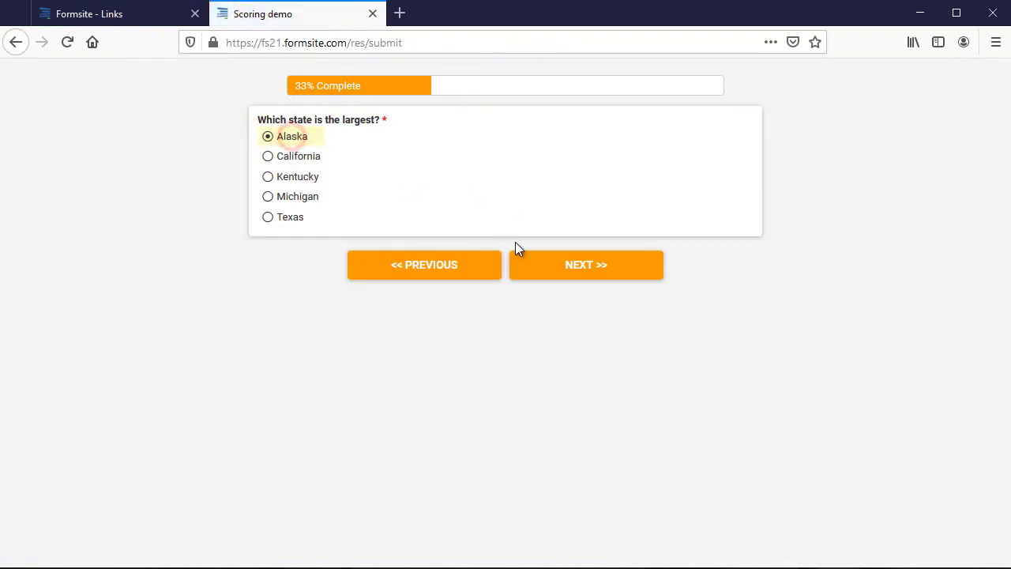
{"action": "left_click", "coordinate": [543, 267]}
Tick Kentucky, Indiana and Minnesota, submit, and close the 20-of-30 score page
{"action": "left_click", "coordinate": [308, 139]}
{"action": "left_click", "coordinate": [291, 156]}
{"action": "left_click", "coordinate": [290, 176]}
{"action": "left_click", "coordinate": [543, 259]}
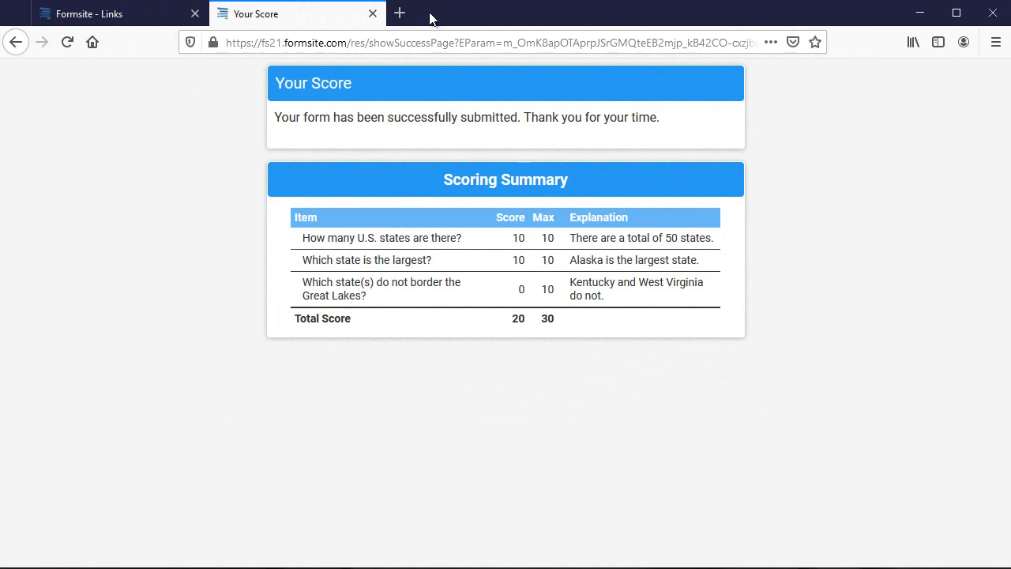
{"action": "left_click", "coordinate": [373, 14]}
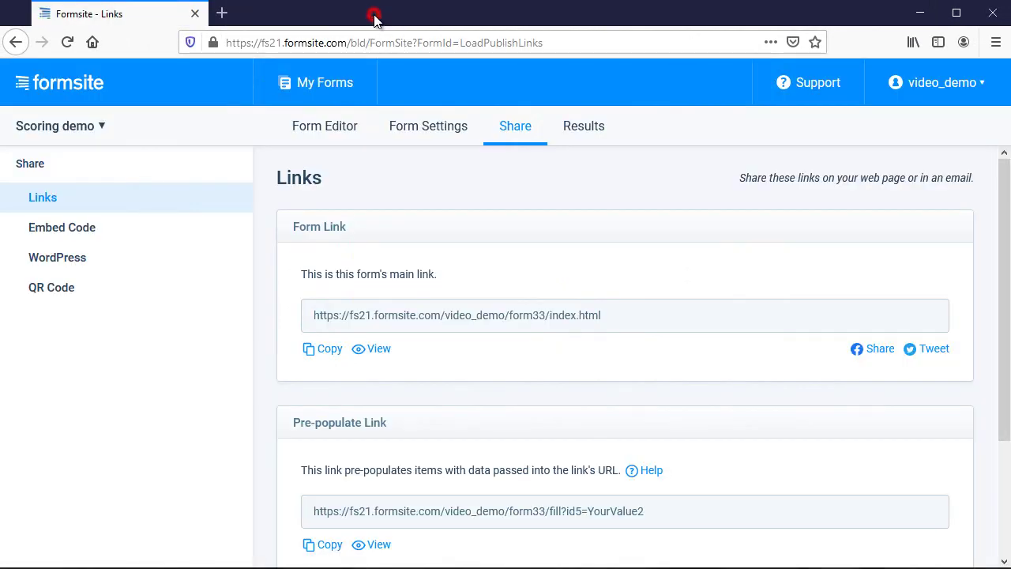
Rename the Score success page to 'Perfect Score' with the message 'Perfect! Great job!'
{"action": "left_click", "coordinate": [413, 124]}
{"action": "left_click", "coordinate": [156, 401]}
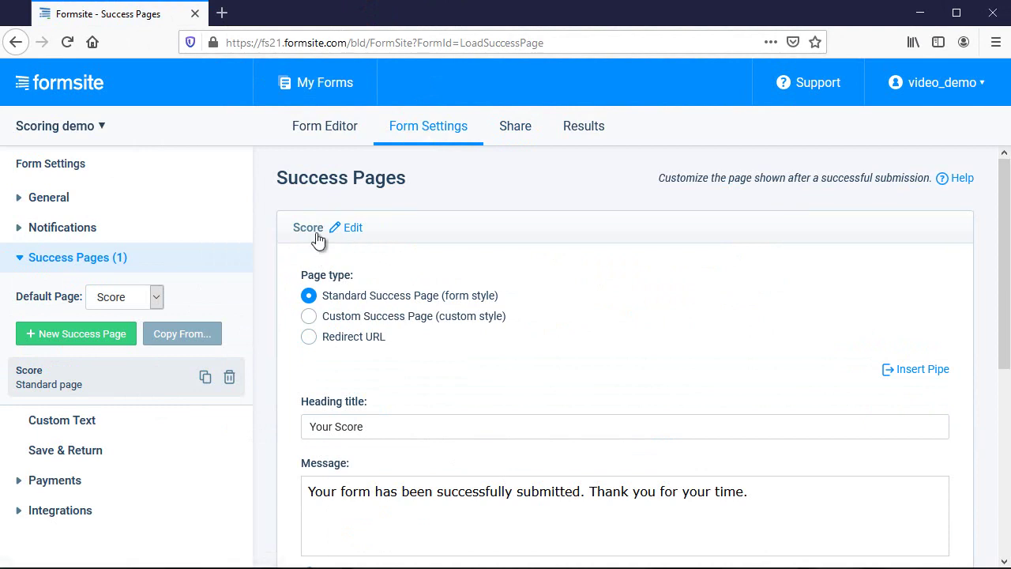
{"action": "left_click", "coordinate": [354, 228]}
{"action": "left_click", "coordinate": [294, 228]}
{"action": "type", "text": "Perfect"}
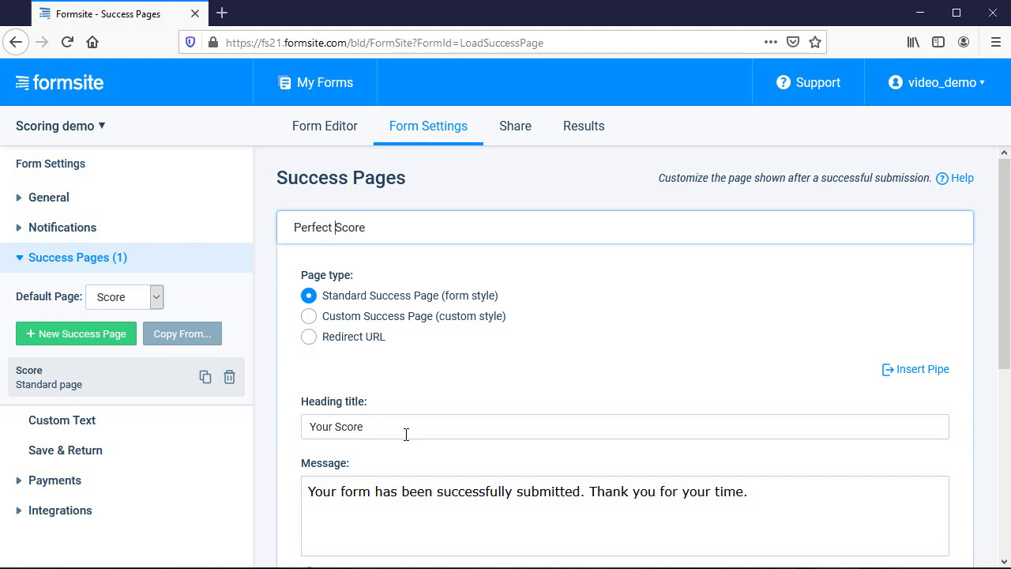
{"action": "scroll", "coordinate": [419, 415], "scroll_direction": "down", "scroll_amount": 3}
{"action": "left_click_drag", "start_coordinate": [785, 330], "coordinate": [273, 333]}
{"action": "type", "text": "Perfect! Great job!"}
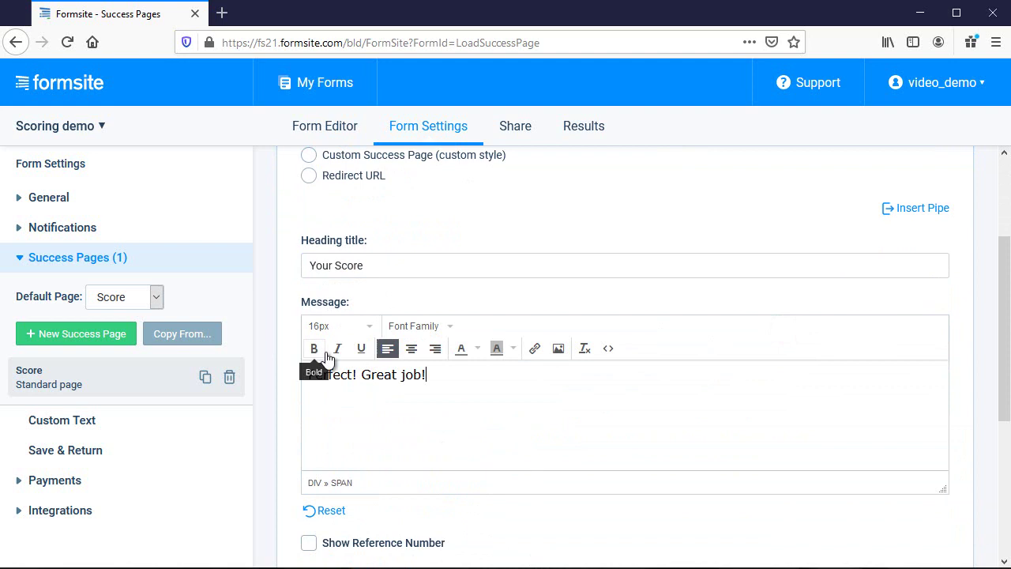
{"action": "scroll", "coordinate": [467, 467], "scroll_direction": "down", "scroll_amount": 4}
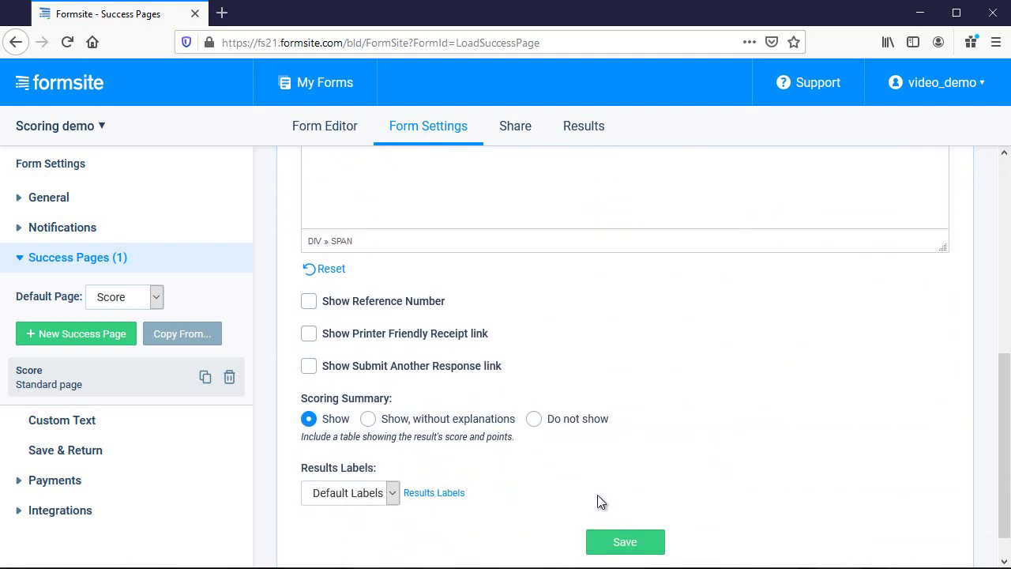
{"action": "left_click", "coordinate": [620, 542]}
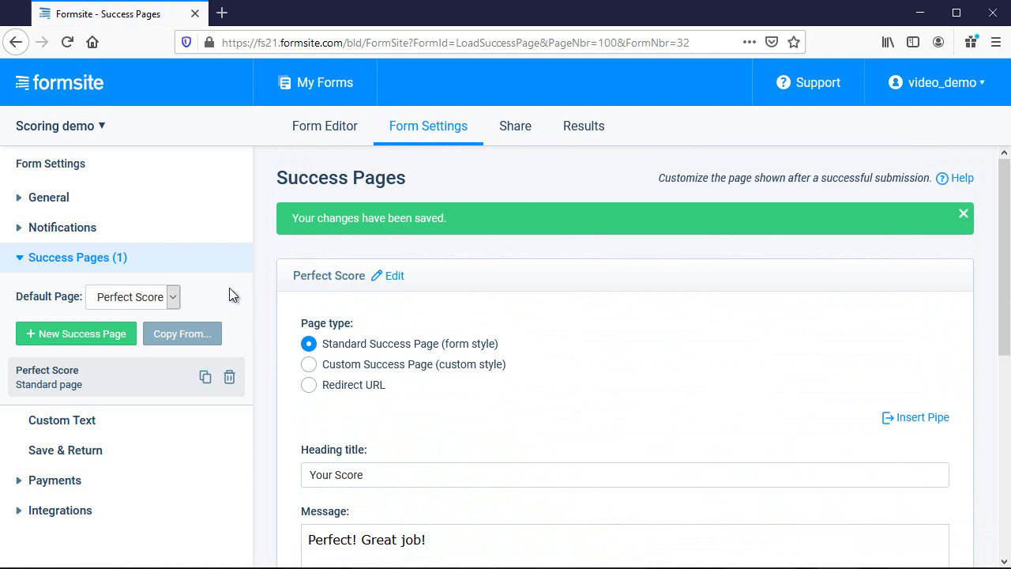
Copy Perfect Score into a page named 'Less than perfect' with message 'Better luck next time'
{"action": "left_click", "coordinate": [206, 380]}
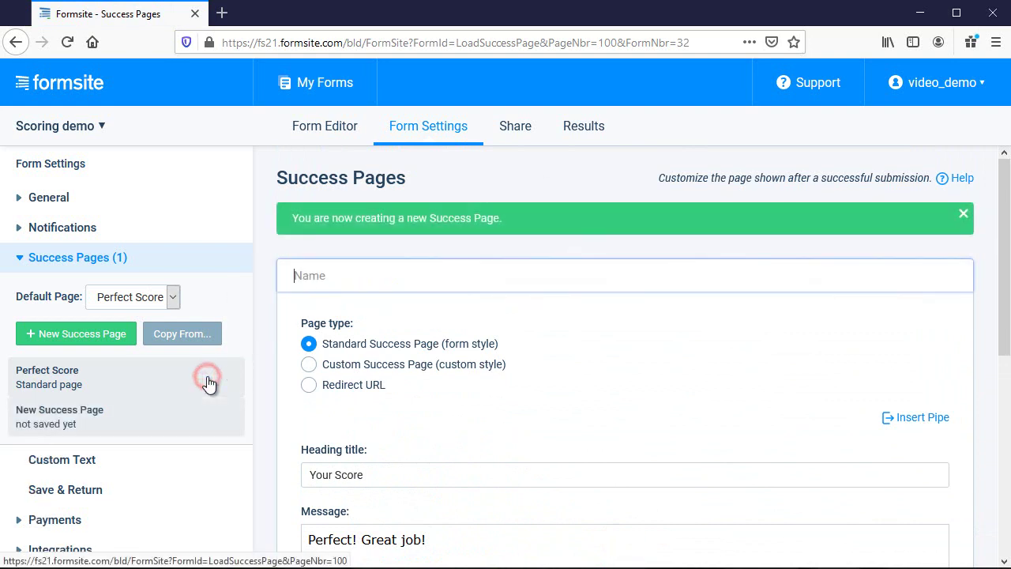
{"action": "left_click", "coordinate": [317, 275]}
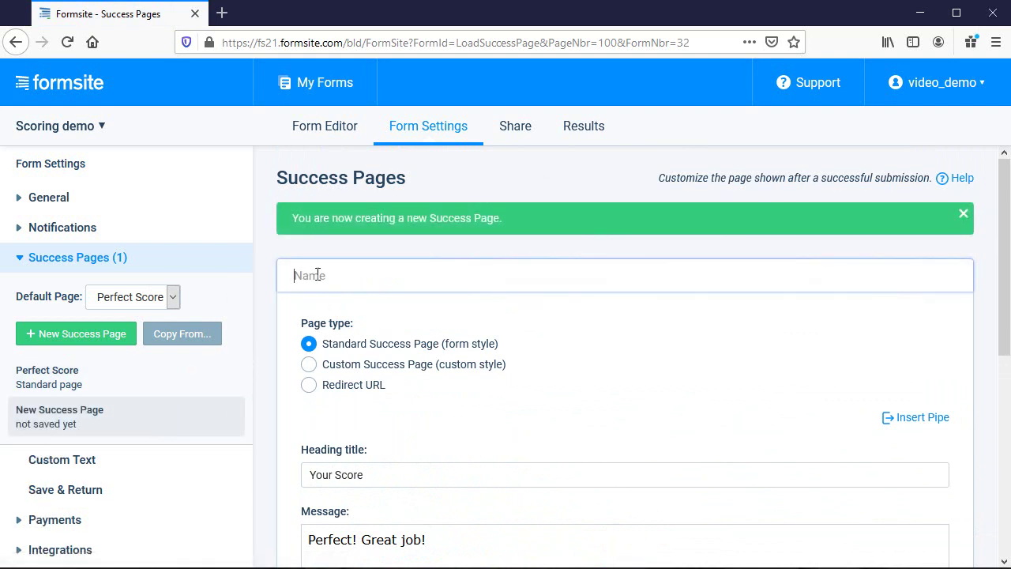
{"action": "type", "text": "Less than perfect"}
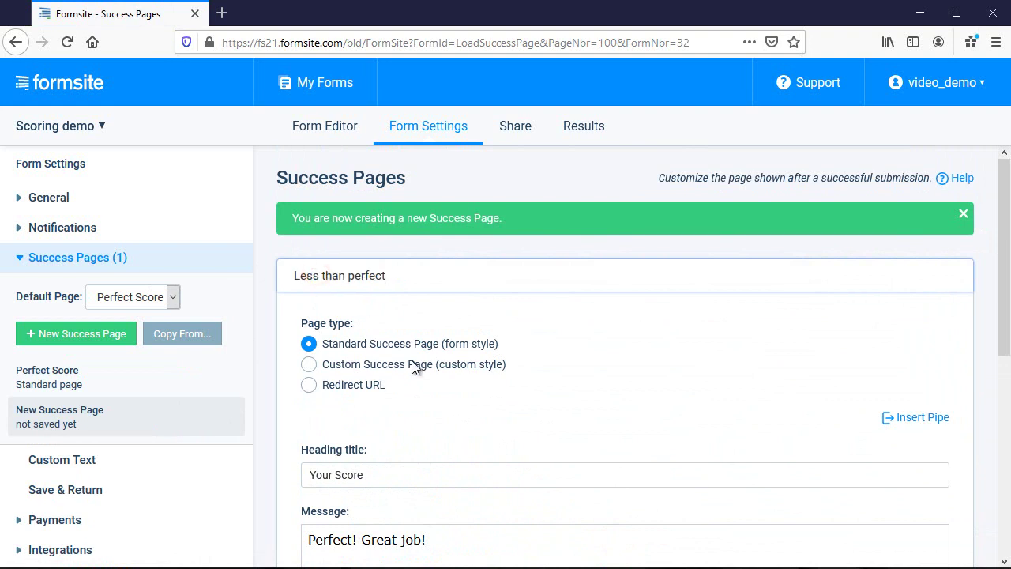
{"action": "scroll", "coordinate": [513, 479], "scroll_direction": "down", "scroll_amount": 4}
{"action": "left_click", "coordinate": [459, 290]}
{"action": "key", "text": "ctrl+a"}
{"action": "key", "text": "ctrl+v"}
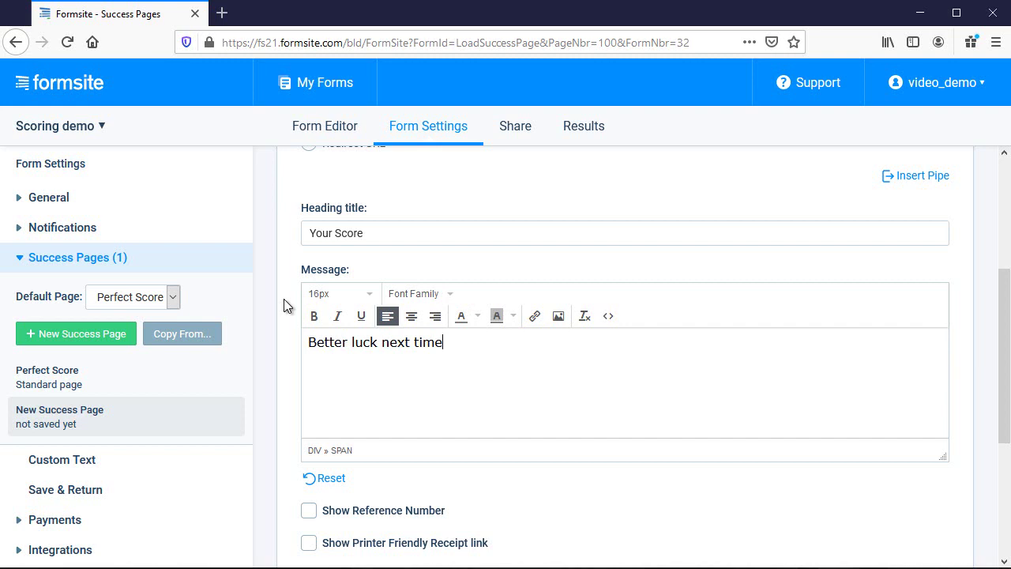
{"action": "scroll", "coordinate": [283, 298], "scroll_direction": "down", "scroll_amount": 3}
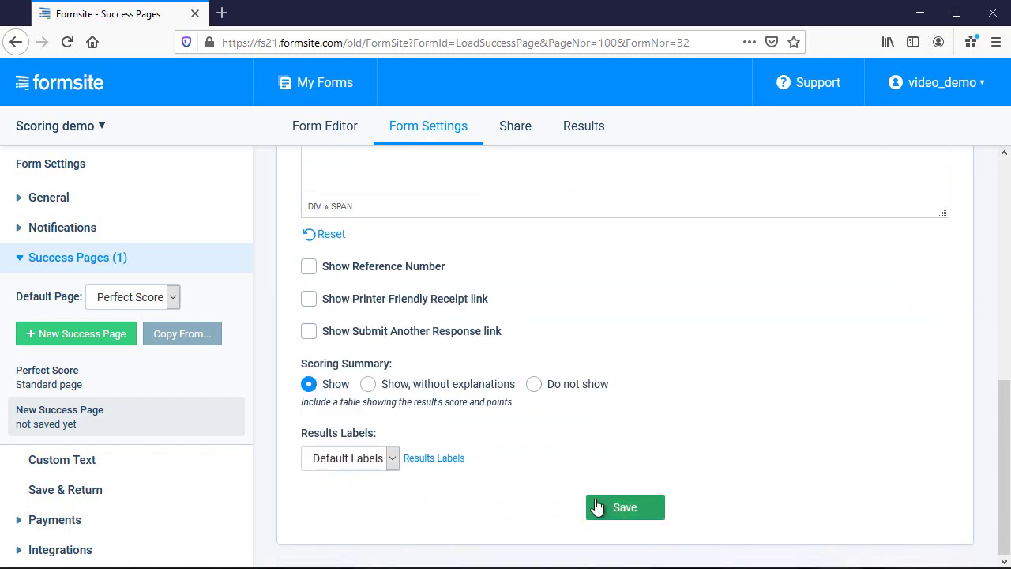
{"action": "left_click", "coordinate": [615, 508]}
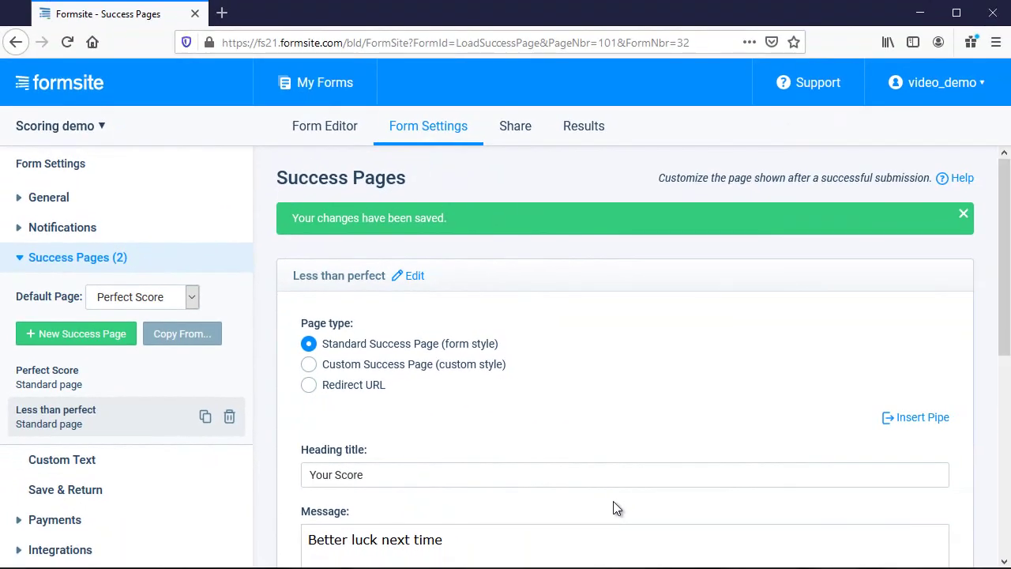
Add a page rule after page 3 that skips to the Less than perfect page
{"action": "left_click", "coordinate": [325, 135]}
{"action": "left_click", "coordinate": [227, 204]}
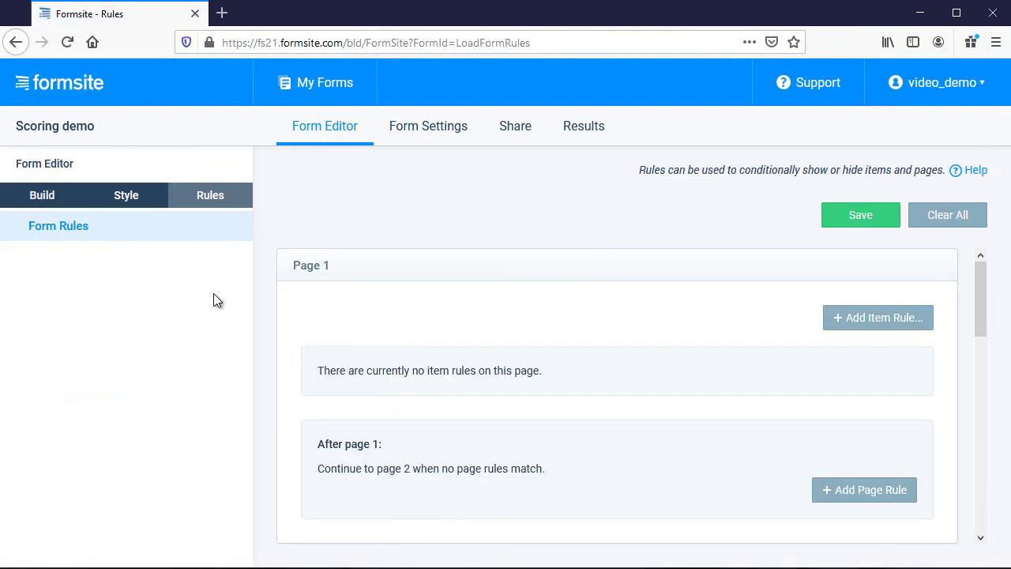
{"action": "scroll", "coordinate": [302, 293], "scroll_direction": "down", "scroll_amount": 6}
{"action": "scroll", "coordinate": [297, 292], "scroll_direction": "down", "scroll_amount": 2}
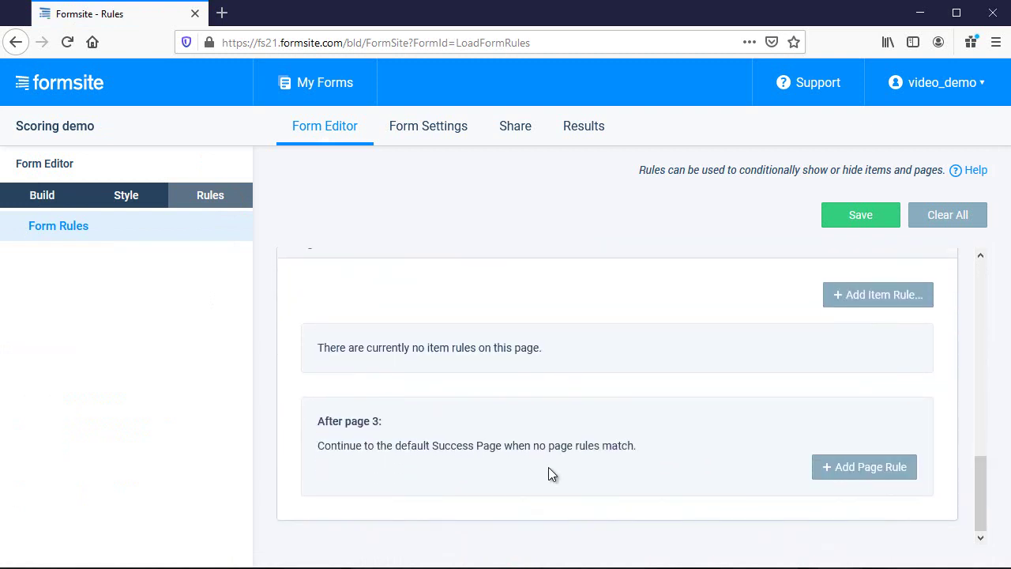
{"action": "left_click", "coordinate": [867, 467]}
{"action": "scroll", "coordinate": [736, 451], "scroll_direction": "down", "scroll_amount": 2}
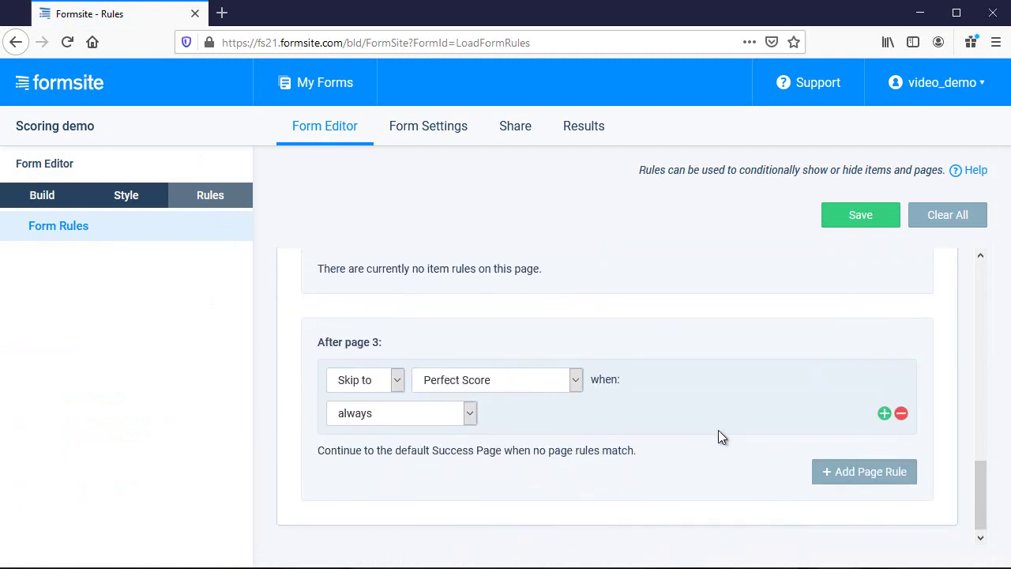
{"action": "left_click", "coordinate": [576, 377]}
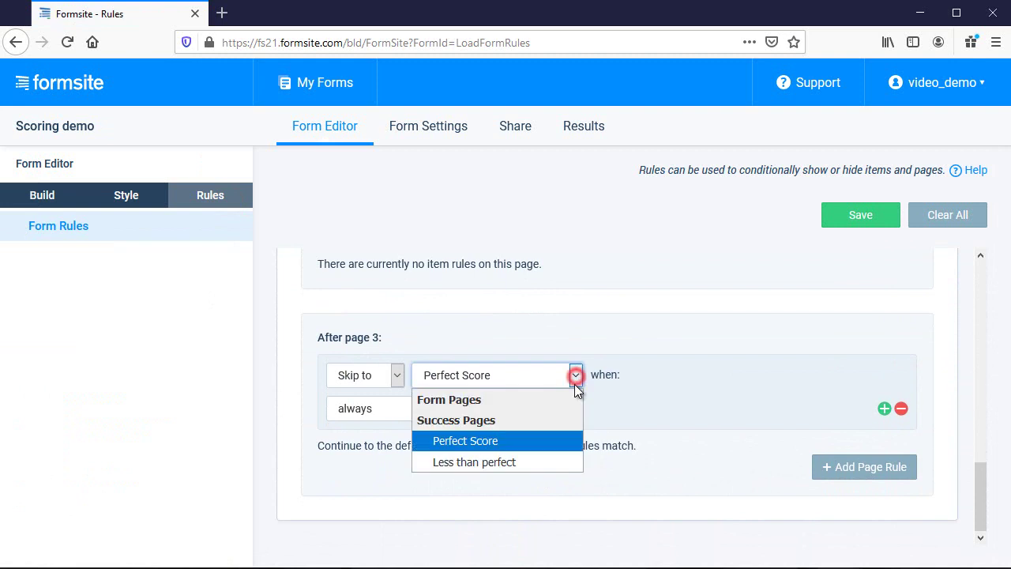
{"action": "left_click", "coordinate": [558, 460]}
Make the rule's condition scoring total less than 30 and save it
{"action": "left_click", "coordinate": [470, 409]}
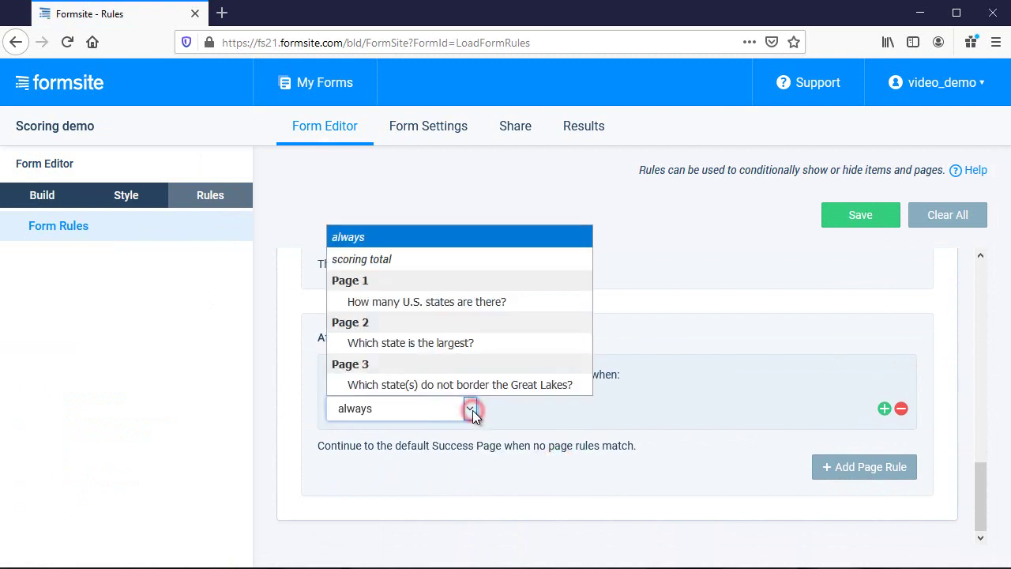
{"action": "left_click", "coordinate": [460, 260]}
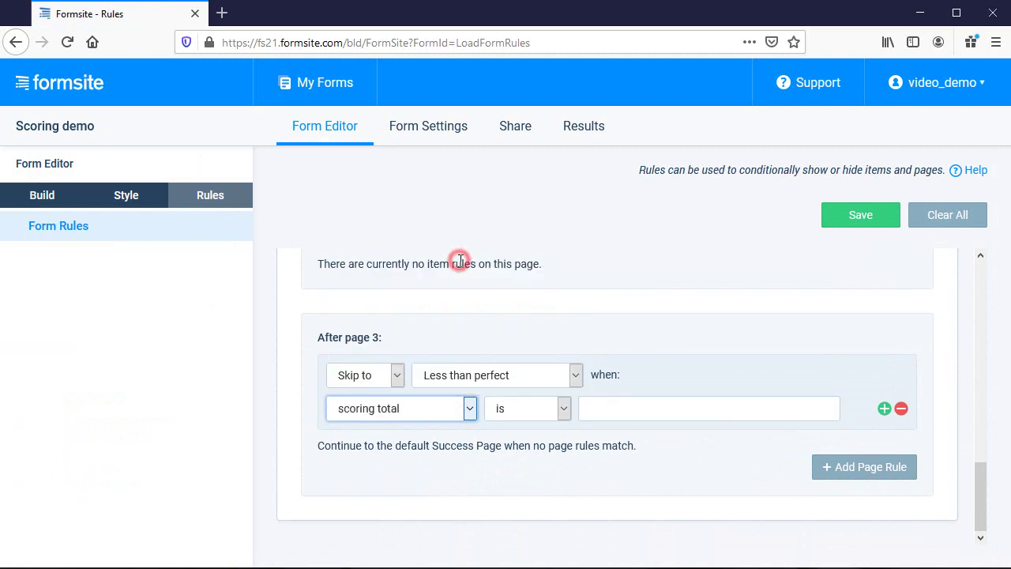
{"action": "left_click", "coordinate": [537, 411]}
{"action": "left_click", "coordinate": [540, 501]}
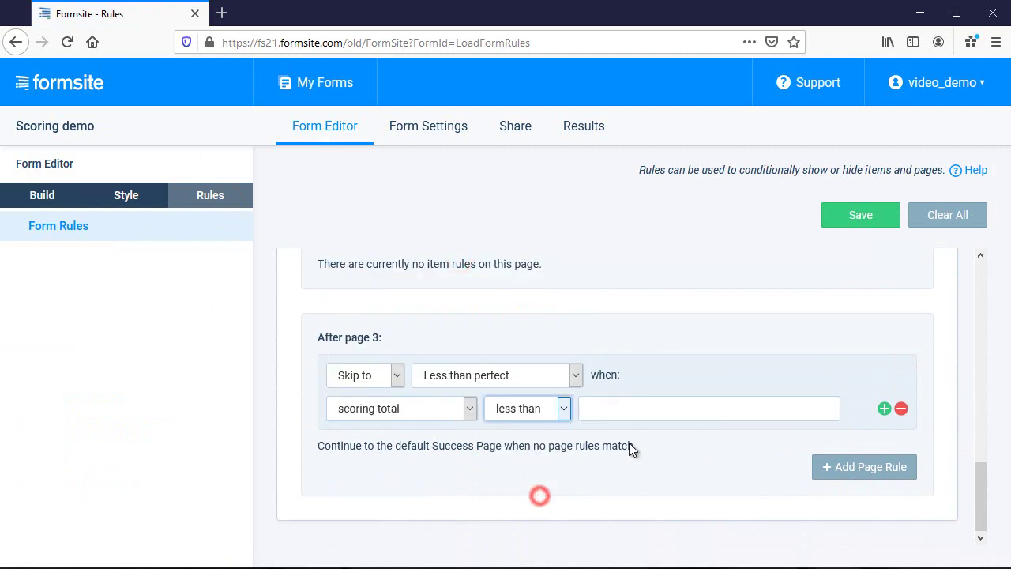
{"action": "left_click", "coordinate": [629, 411]}
{"action": "type", "text": "30"}
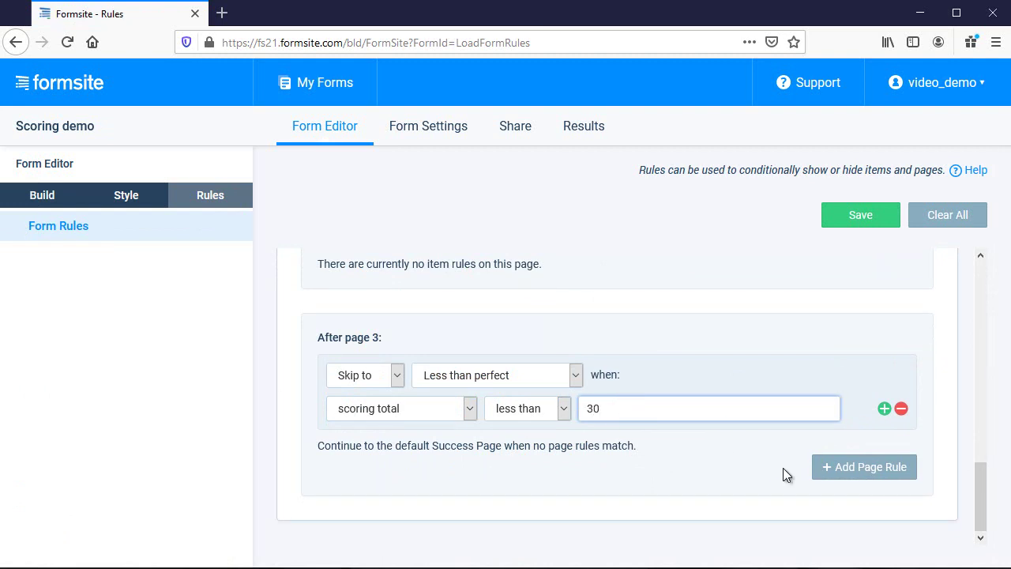
{"action": "left_click", "coordinate": [849, 221]}
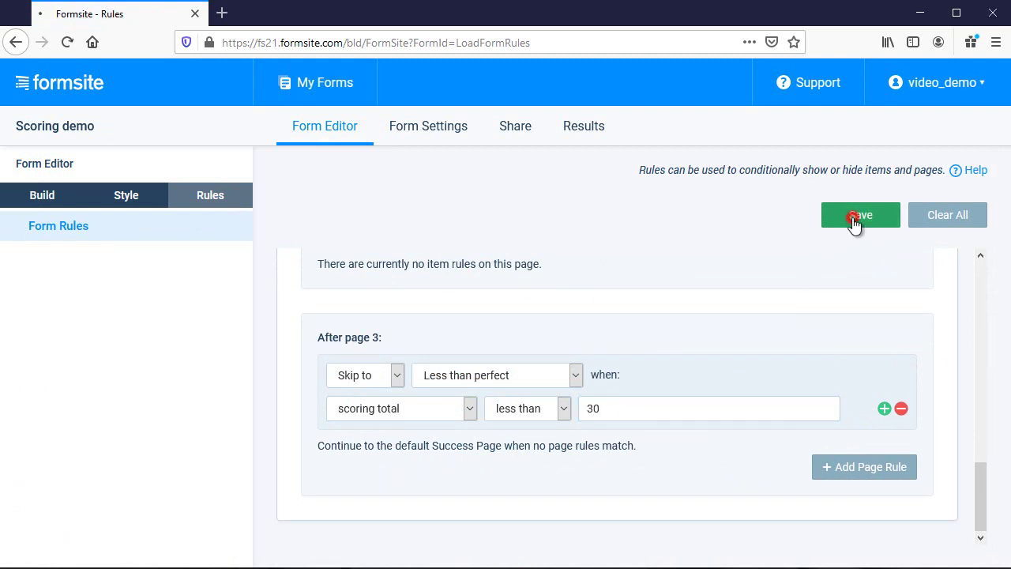